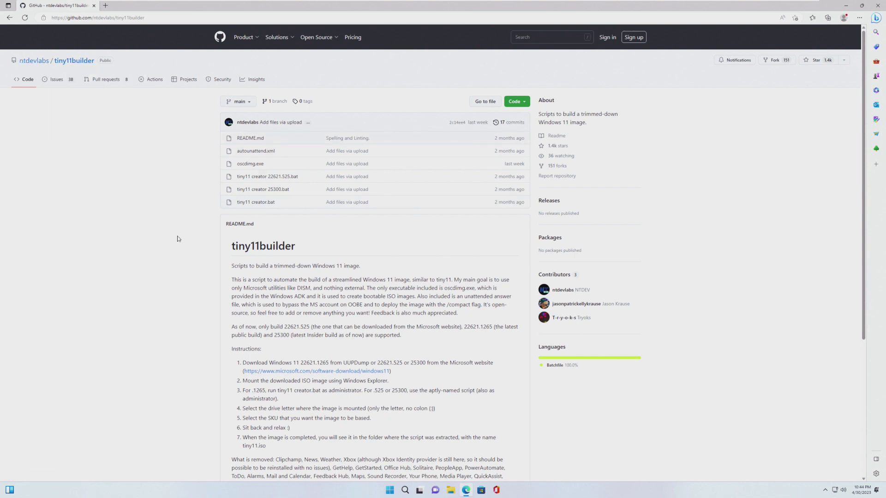
Scroll the tiny11builder README to Instructions and highlight step 1 about downloading Windows 11
{"action": "scroll", "coordinate": [260, 360], "scroll_direction": "down", "scroll_amount": 2}
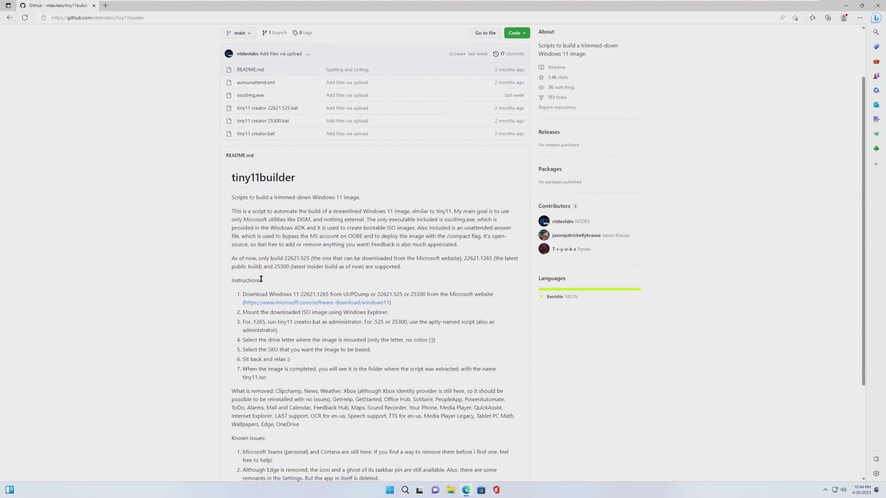
{"action": "left_click_drag", "start_coordinate": [248, 291], "coordinate": [488, 295]}
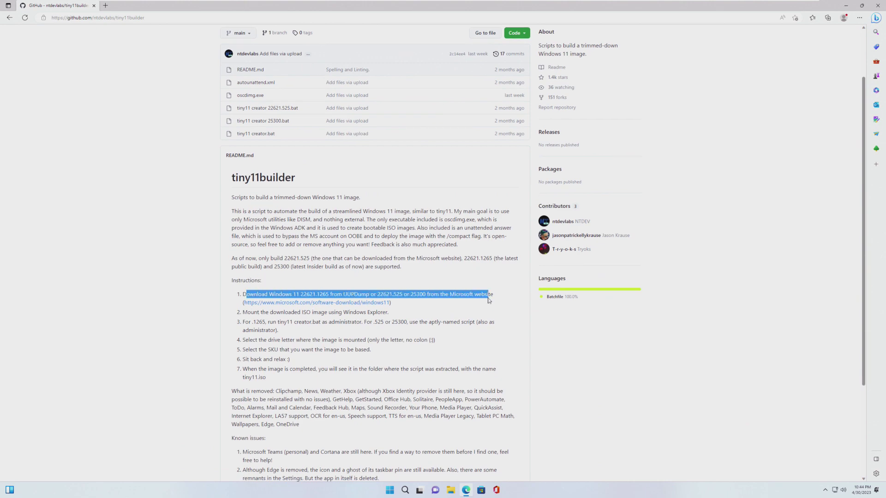
Restore Edge to reveal the desktop and inspect the Windows 11 ISO's file properties
{"action": "double_click", "coordinate": [346, 14]}
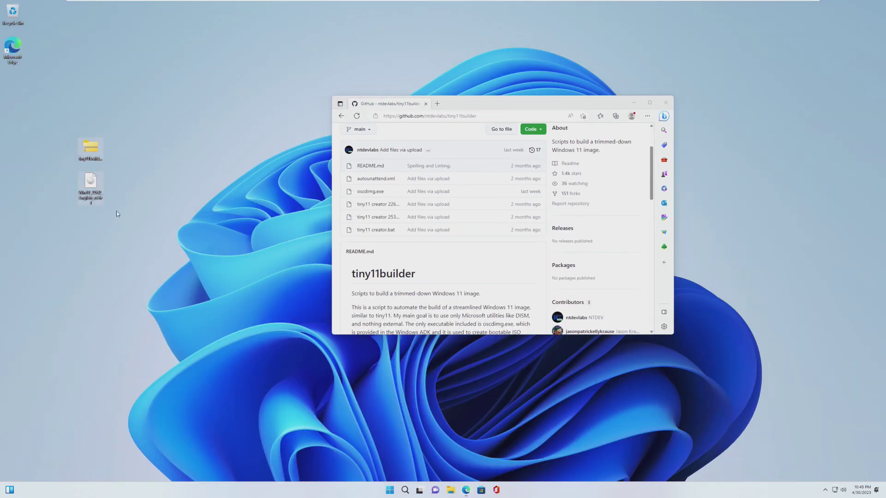
{"action": "left_click_drag", "start_coordinate": [82, 184], "coordinate": [92, 233]}
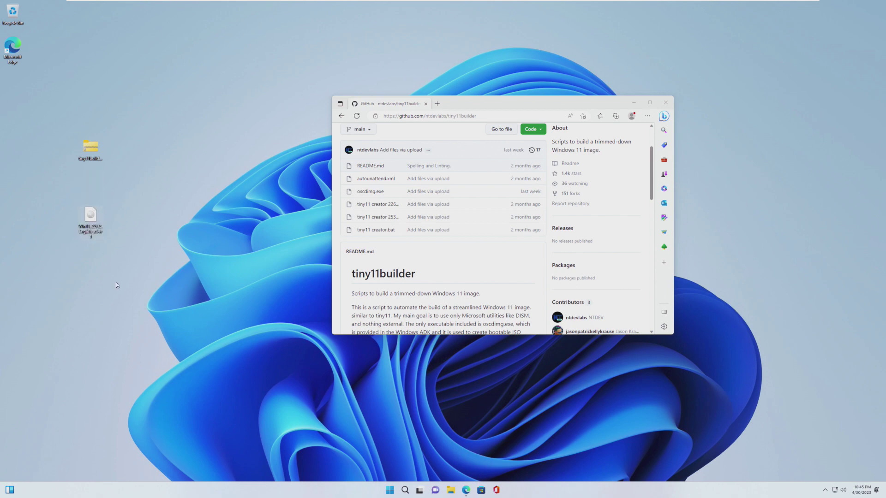
{"action": "right_click", "coordinate": [91, 230]}
{"action": "left_click", "coordinate": [114, 308]}
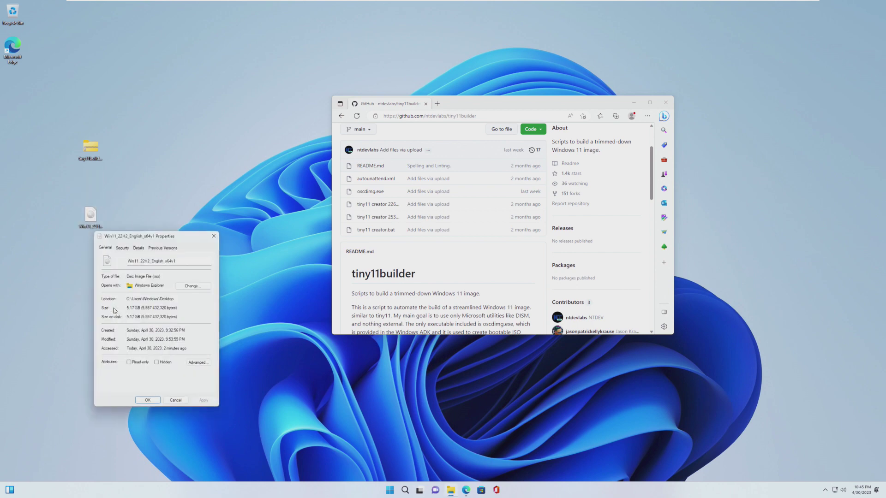
{"action": "left_click", "coordinate": [214, 236]}
Snap Edge to the right half, mount the ISO as DVD Drive (E:), and close its window
{"action": "left_click_drag", "start_coordinate": [434, 102], "coordinate": [762, 212]}
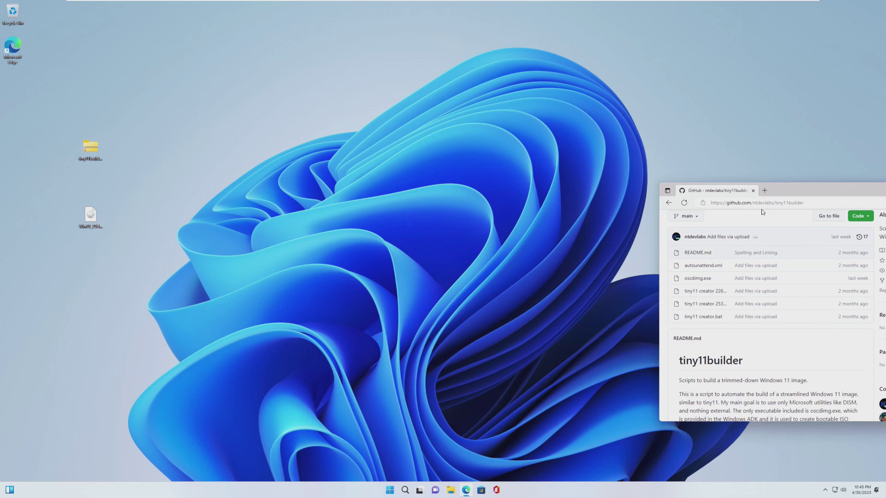
{"action": "key", "text": "super+Right"}
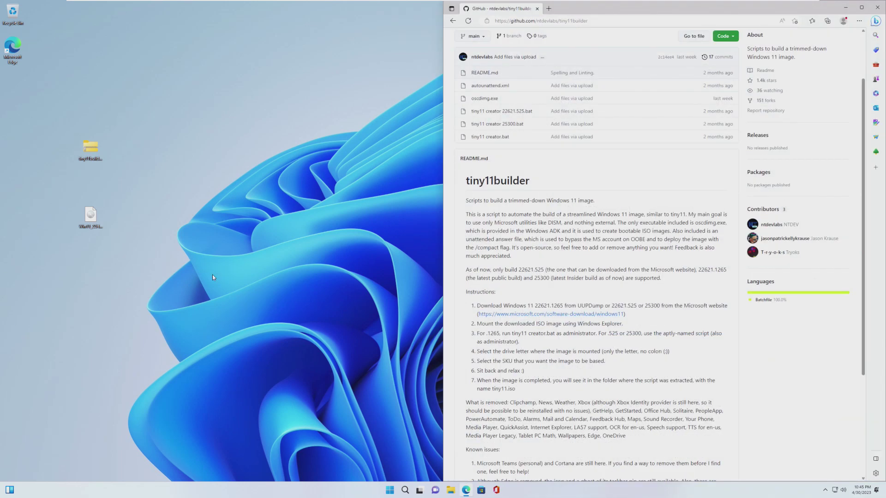
{"action": "right_click", "coordinate": [97, 219]}
{"action": "left_click", "coordinate": [138, 251]}
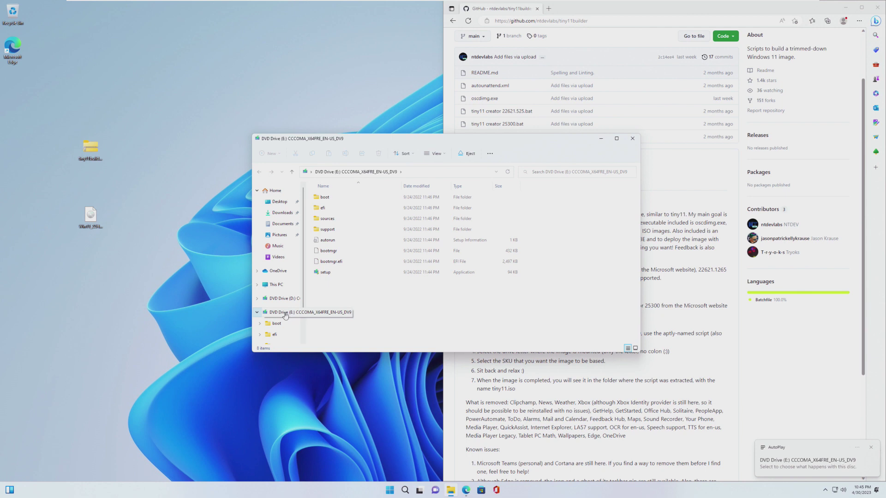
{"action": "right_click", "coordinate": [286, 315]}
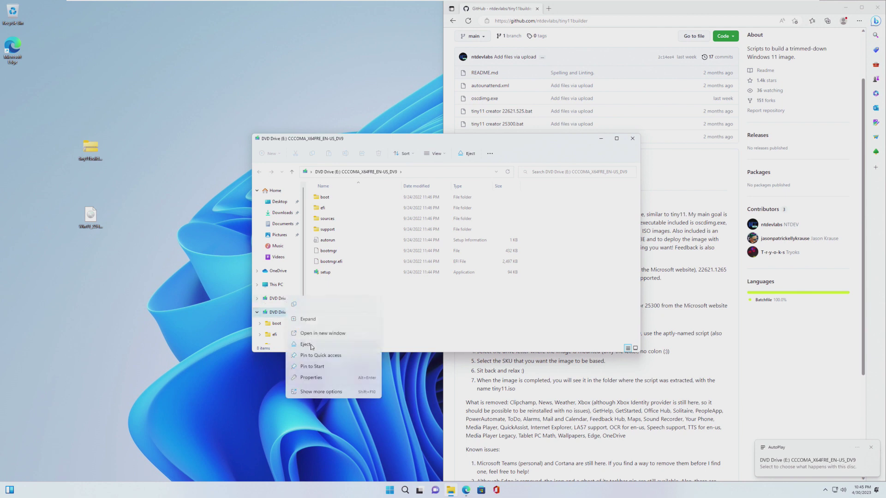
{"action": "left_click", "coordinate": [311, 347]}
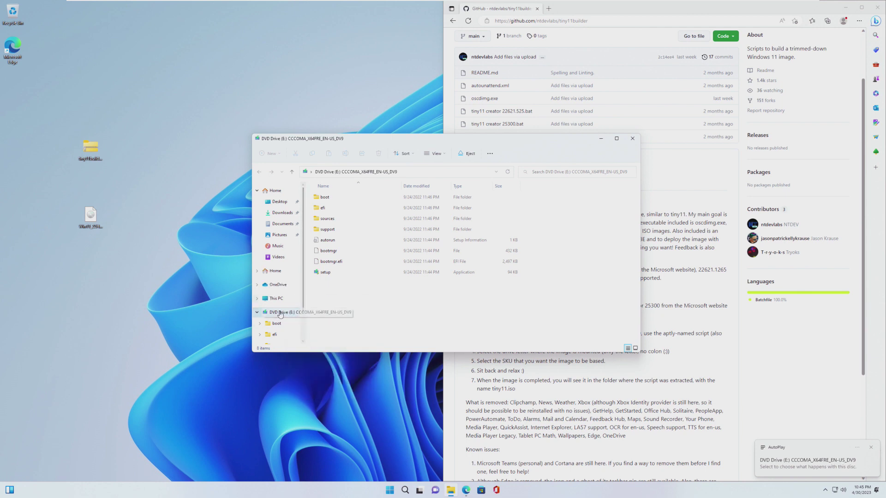
{"action": "left_click", "coordinate": [632, 138]}
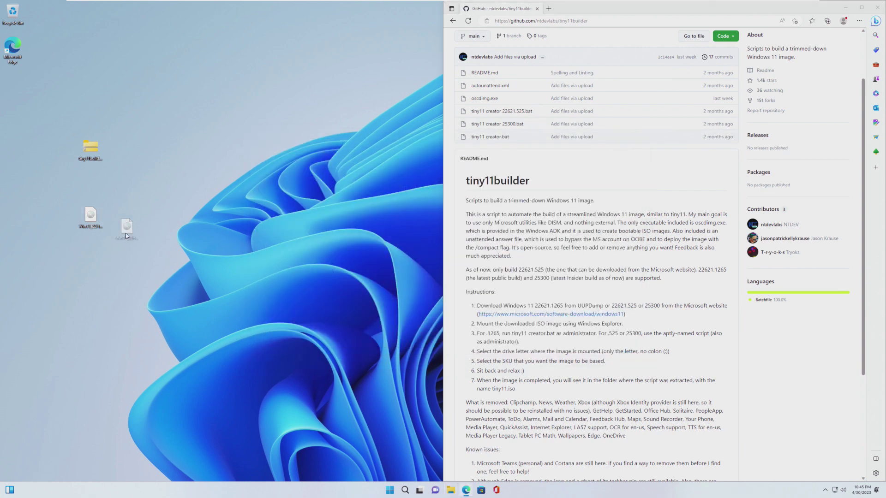
Extract the tiny11builder zip and open the inner tiny11builder-main folder
{"action": "right_click", "coordinate": [95, 146]}
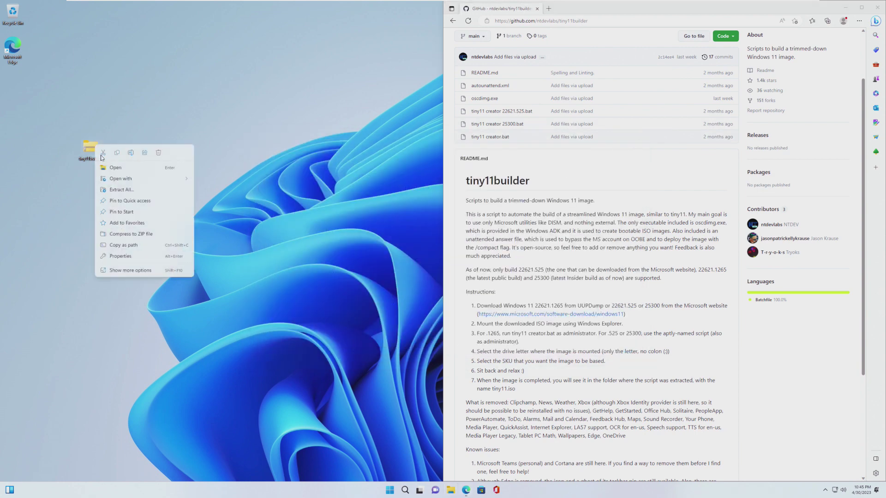
{"action": "left_click", "coordinate": [110, 186]}
{"action": "key", "text": "Return"}
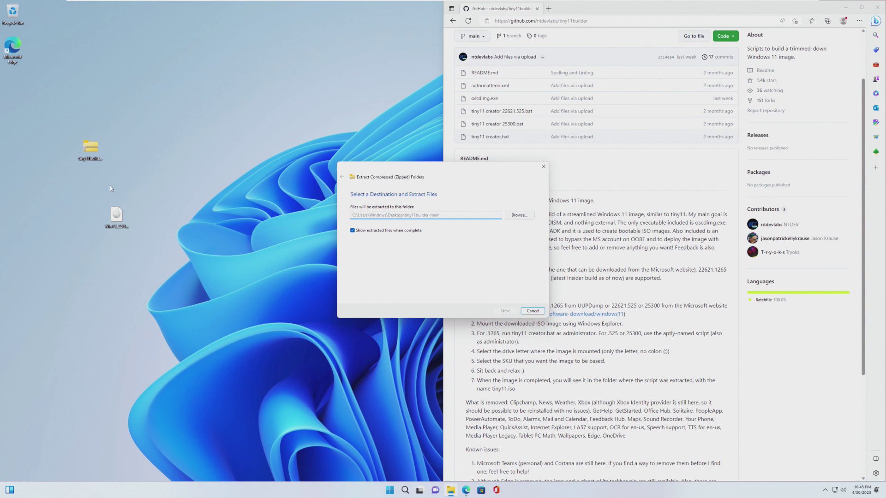
{"action": "double_click", "coordinate": [377, 194]}
{"action": "left_click_drag", "start_coordinate": [330, 139], "coordinate": [102, 102]}
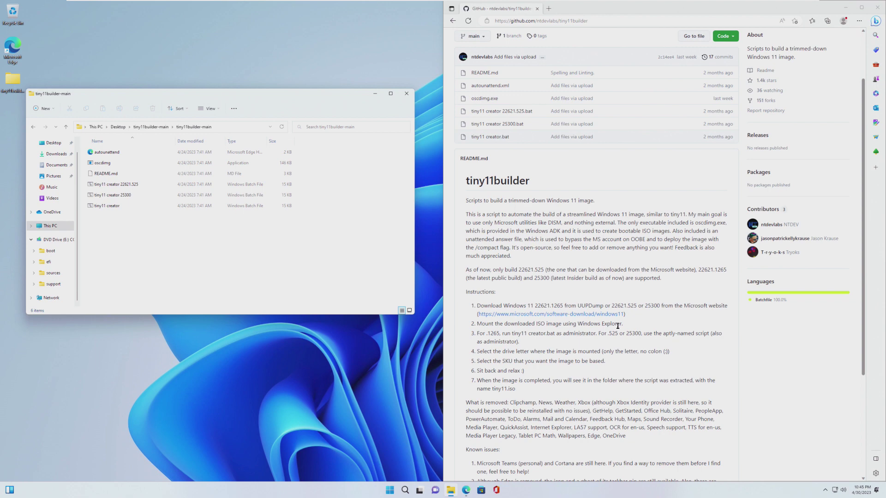
Run tiny11 creator 22621.525 as administrator and approve the UAC prompt
{"action": "right_click", "coordinate": [135, 186]}
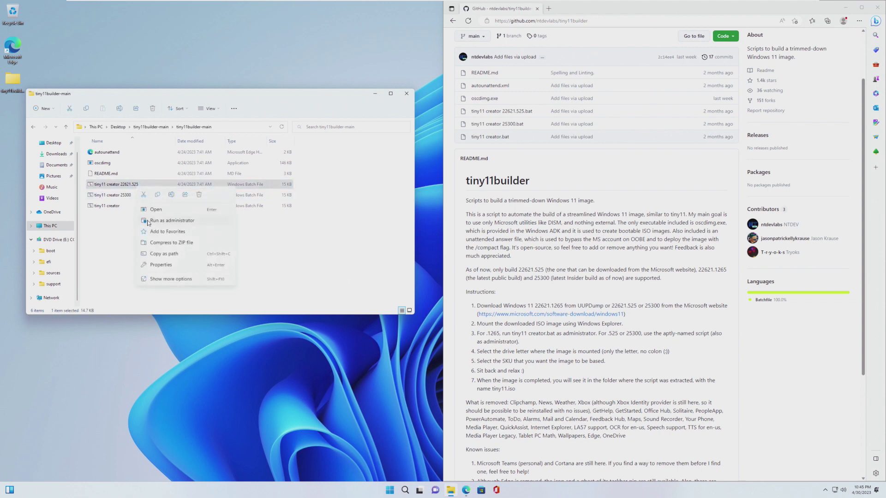
{"action": "left_click", "coordinate": [148, 222]}
{"action": "left_click", "coordinate": [406, 298]}
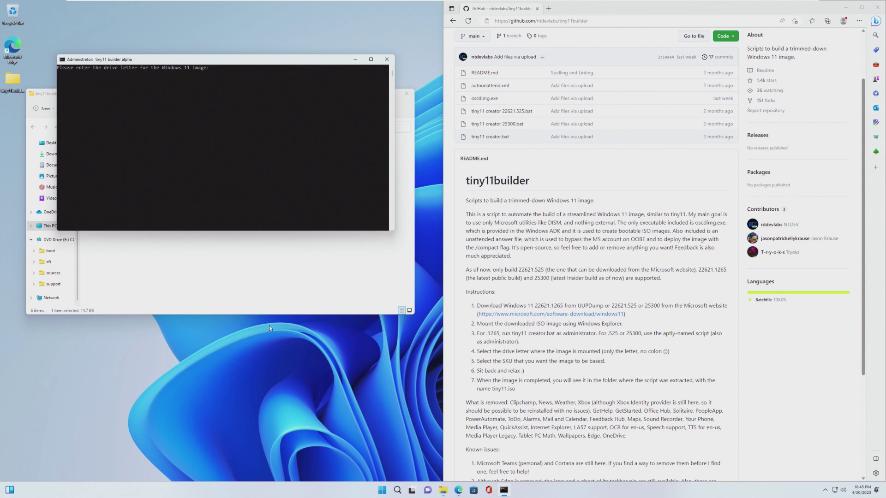
Enter E as the mounted image's drive letter in the builder console
{"action": "left_click", "coordinate": [237, 281]}
{"action": "left_click", "coordinate": [221, 77]}
{"action": "type", "text": "E"}
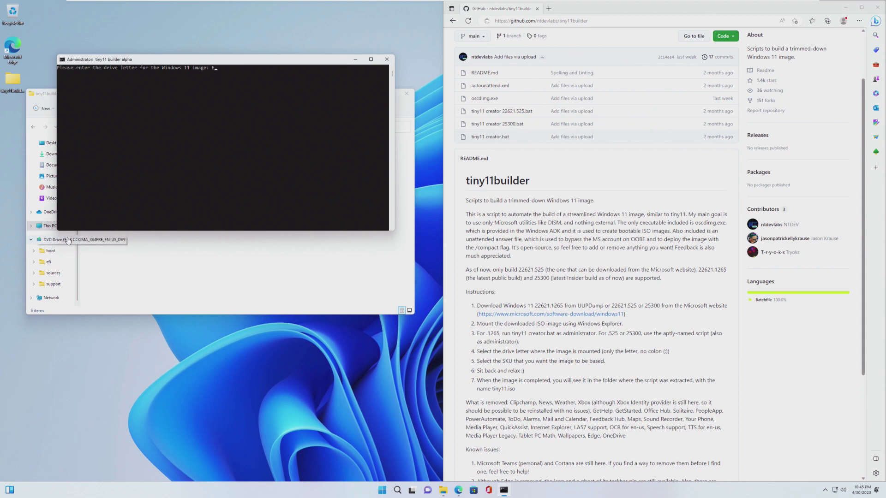
{"action": "key", "text": "Return"}
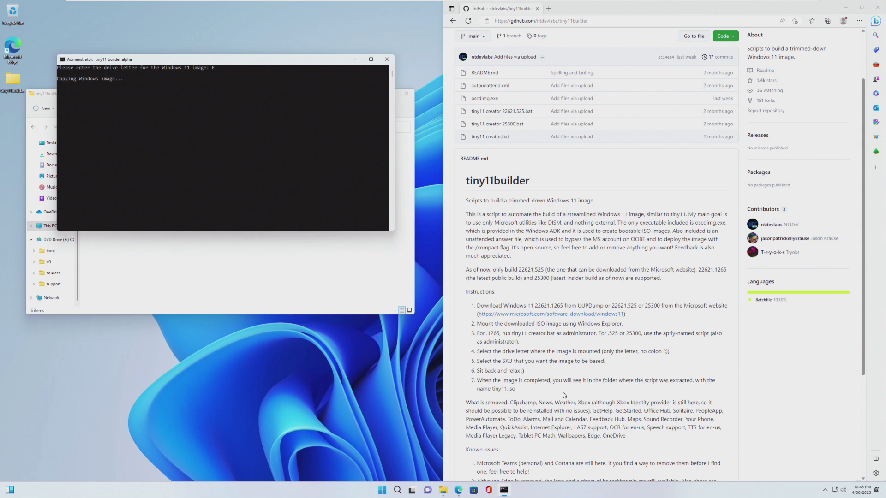
While the image copies, highlight the README's removed-apps list and first known issue
{"action": "scroll", "coordinate": [572, 383], "scroll_direction": "down", "scroll_amount": 2}
{"action": "scroll", "coordinate": [627, 353], "scroll_direction": "up", "scroll_amount": 1}
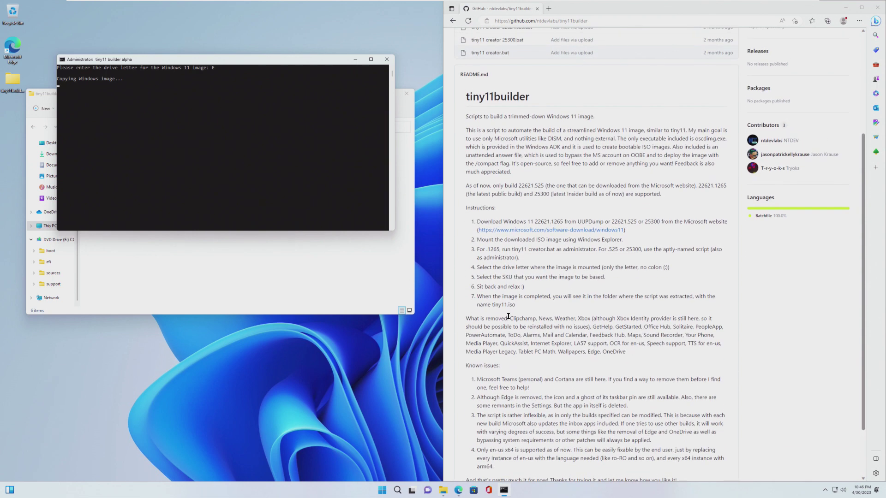
{"action": "left_click_drag", "start_coordinate": [510, 319], "coordinate": [636, 355]}
{"action": "left_click", "coordinate": [624, 358]}
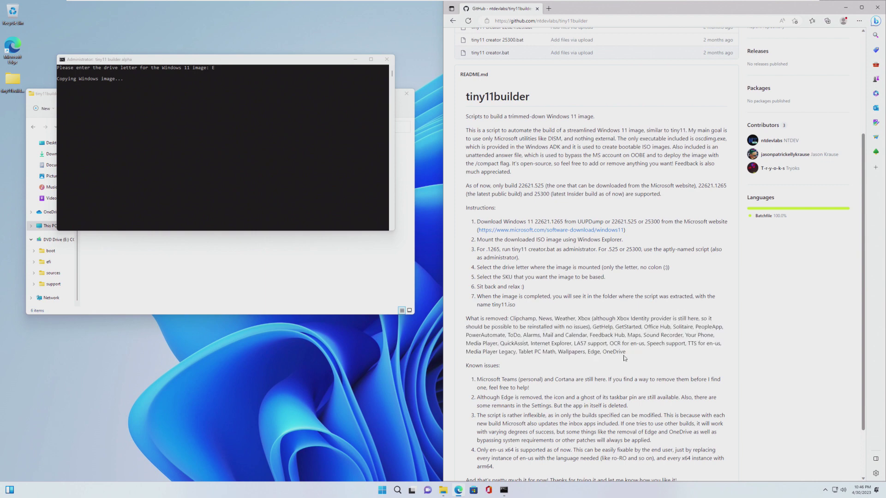
{"action": "scroll", "coordinate": [497, 366], "scroll_direction": "down", "scroll_amount": 2}
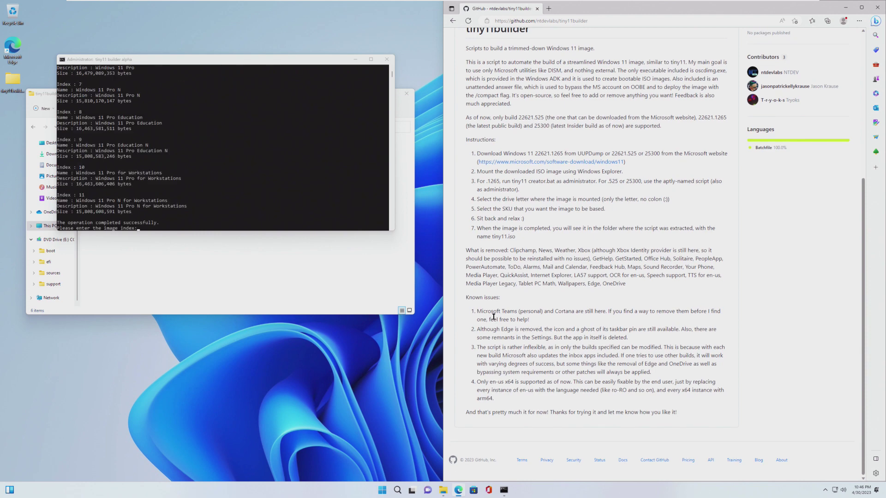
{"action": "left_click_drag", "start_coordinate": [510, 320], "coordinate": [715, 317]}
{"action": "left_click", "coordinate": [697, 318]}
Close the GitHub browser, the builder console and the File Explorer window
{"action": "left_click", "coordinate": [538, 8]}
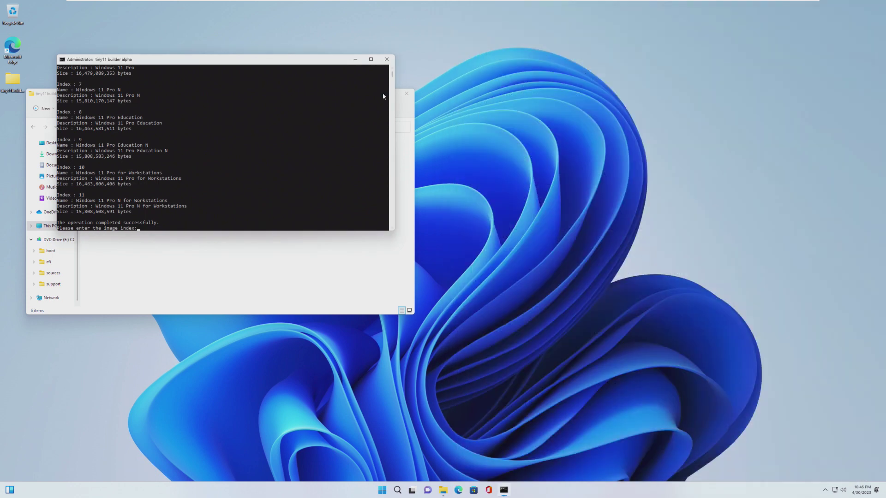
{"action": "left_click", "coordinate": [387, 60]}
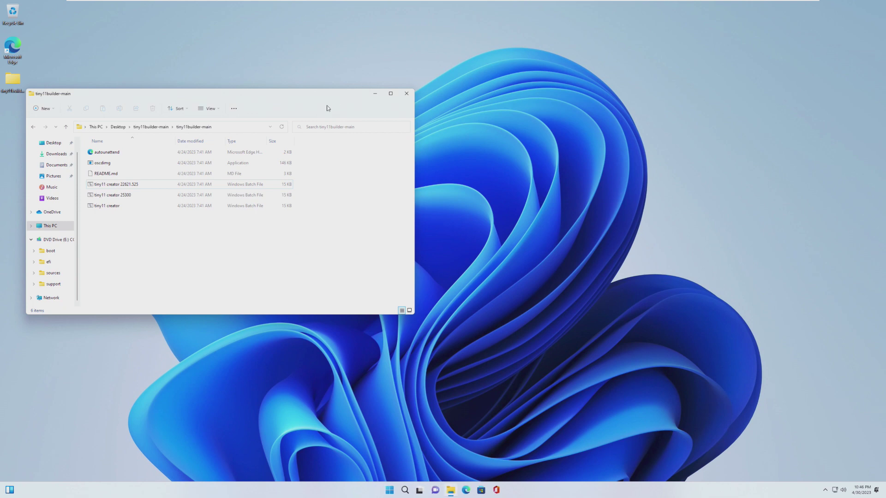
{"action": "left_click", "coordinate": [413, 94]}
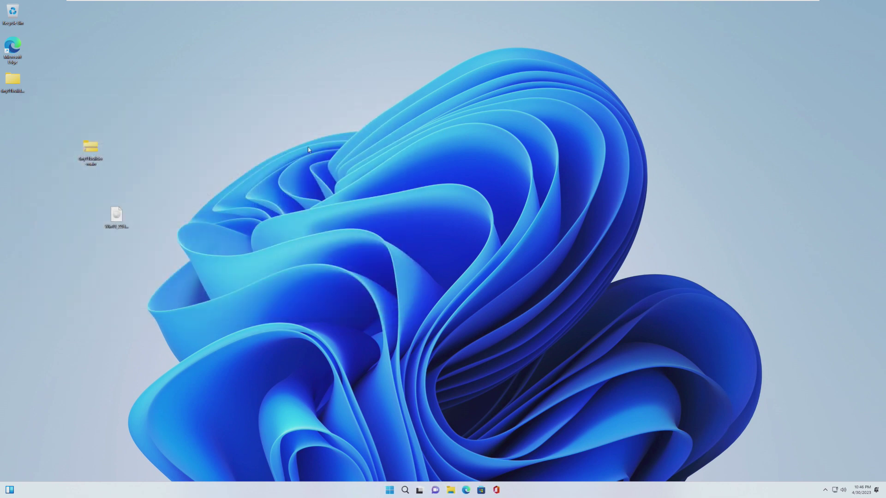
Reopen File Explorer on This PC's drives and highlight the README note on where the ISO appears
{"action": "left_click", "coordinate": [450, 490]}
{"action": "left_click", "coordinate": [52, 239]}
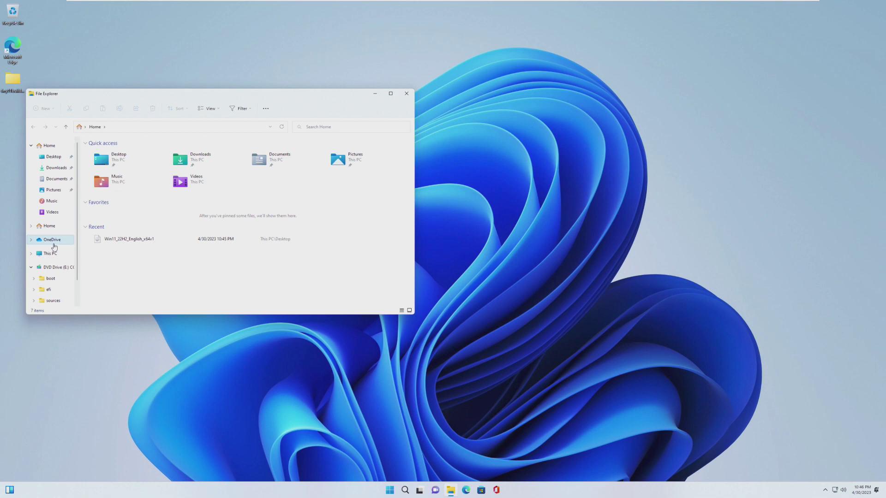
{"action": "left_click", "coordinate": [50, 253]}
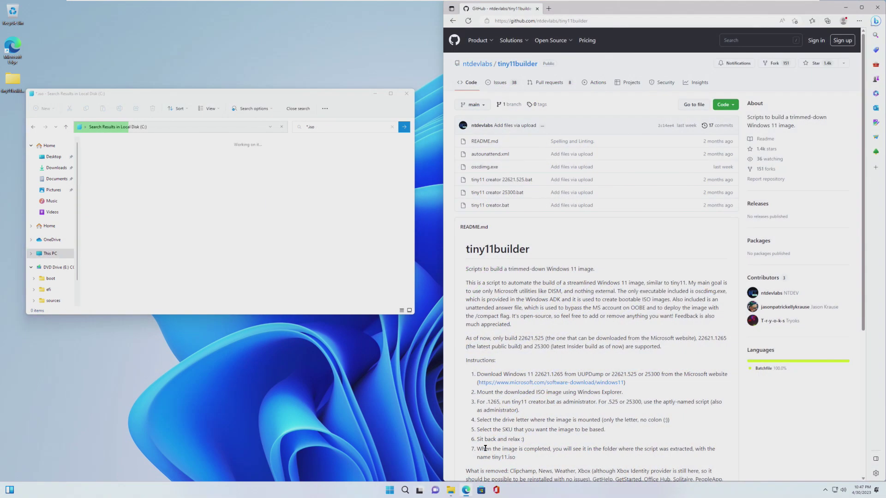
{"action": "left_click_drag", "start_coordinate": [478, 450], "coordinate": [704, 457]}
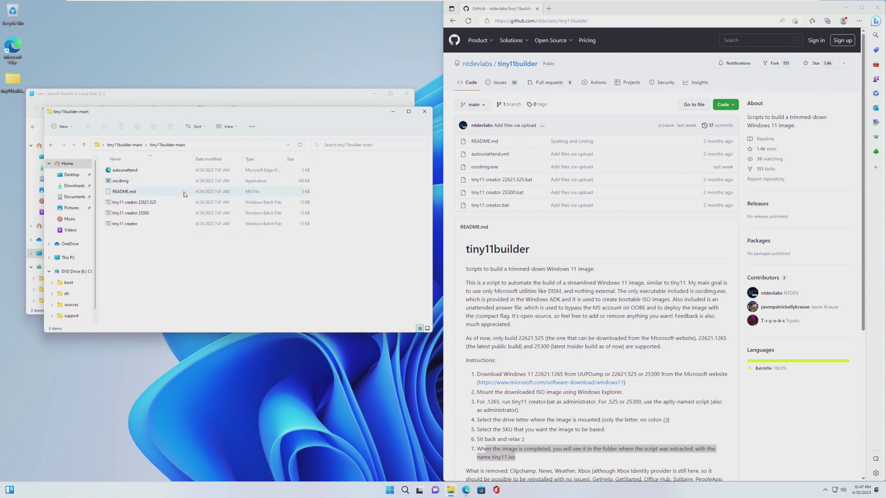
Launch tiny11 creator 22621.525, relaunch it elevated, then terminate that run with Ctrl+C and Y
{"action": "left_click_drag", "start_coordinate": [195, 114], "coordinate": [239, 225]}
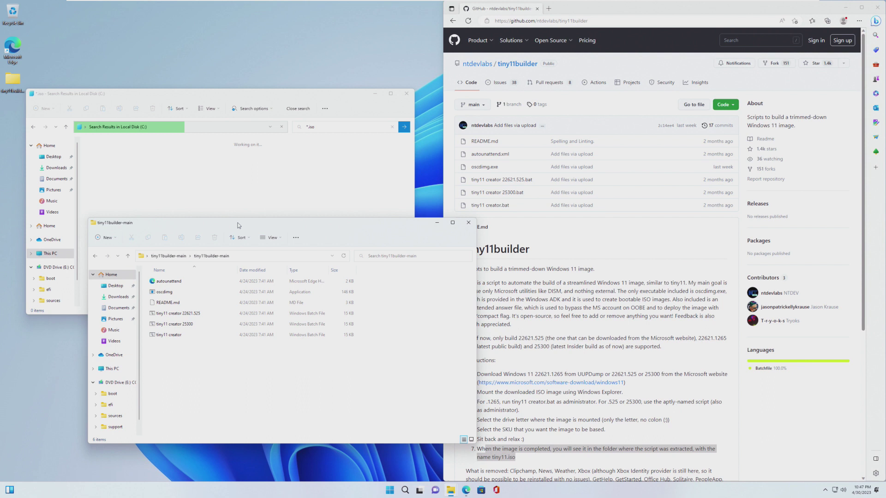
{"action": "double_click", "coordinate": [230, 315]}
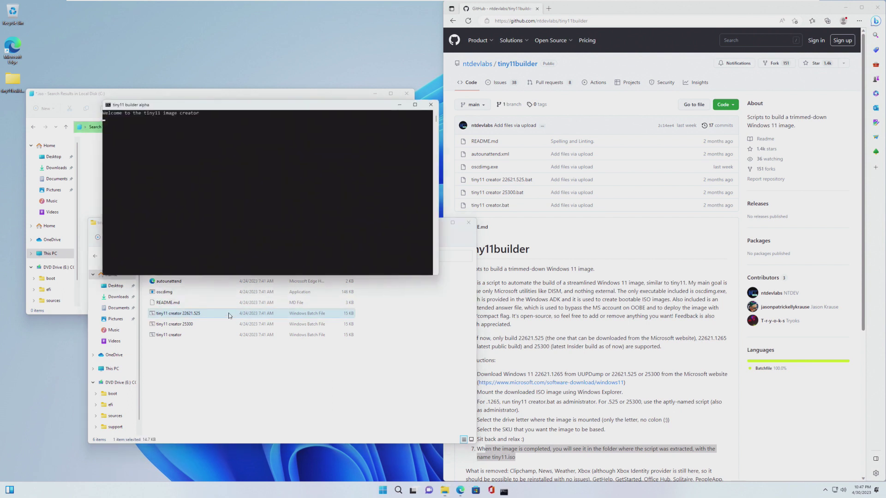
{"action": "left_click", "coordinate": [432, 104]}
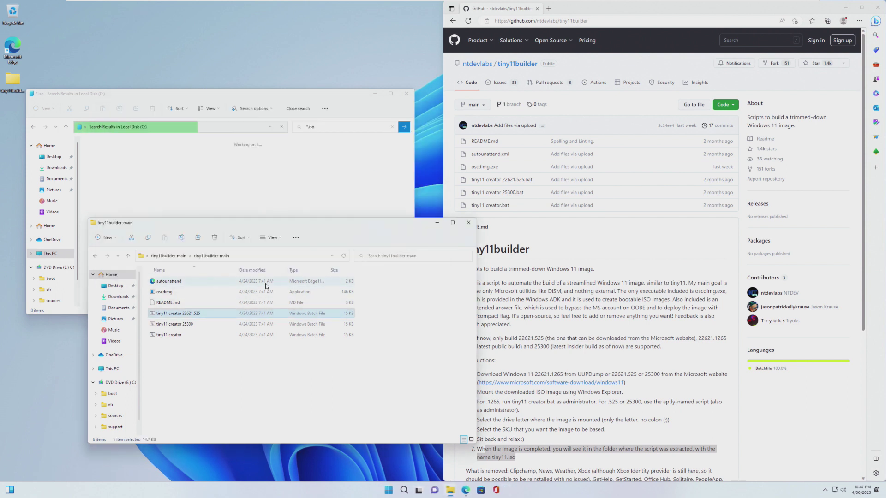
{"action": "right_click", "coordinate": [263, 313]}
{"action": "left_click", "coordinate": [296, 325]}
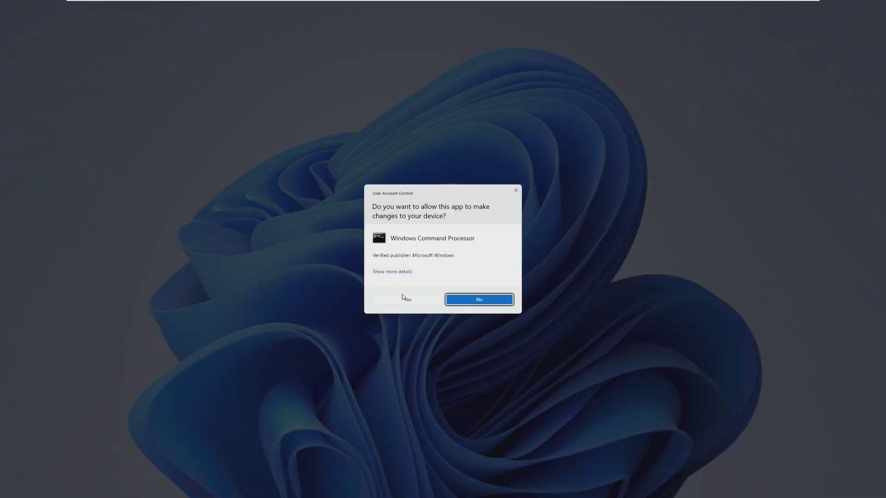
{"action": "left_click", "coordinate": [404, 296]}
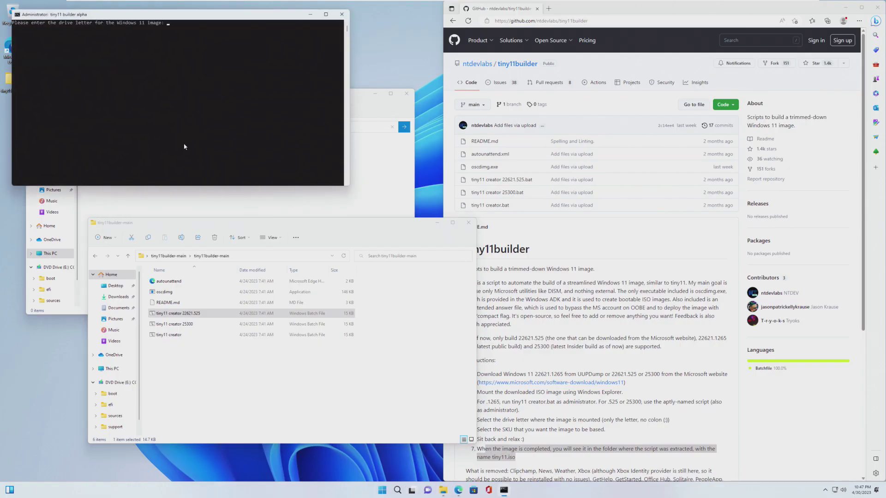
{"action": "key", "text": "ctrl+c"}
{"action": "type", "text": "y"}
{"action": "key", "text": "Return"}
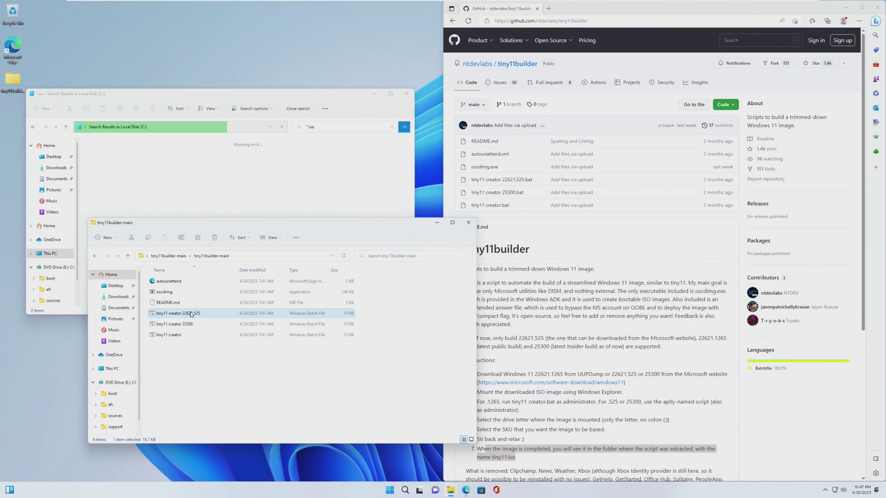
Run tiny11 creator 22621.525 as administrator again and submit drive letter E
{"action": "right_click", "coordinate": [193, 313]}
{"action": "left_click", "coordinate": [223, 346]}
{"action": "left_click", "coordinate": [477, 299]}
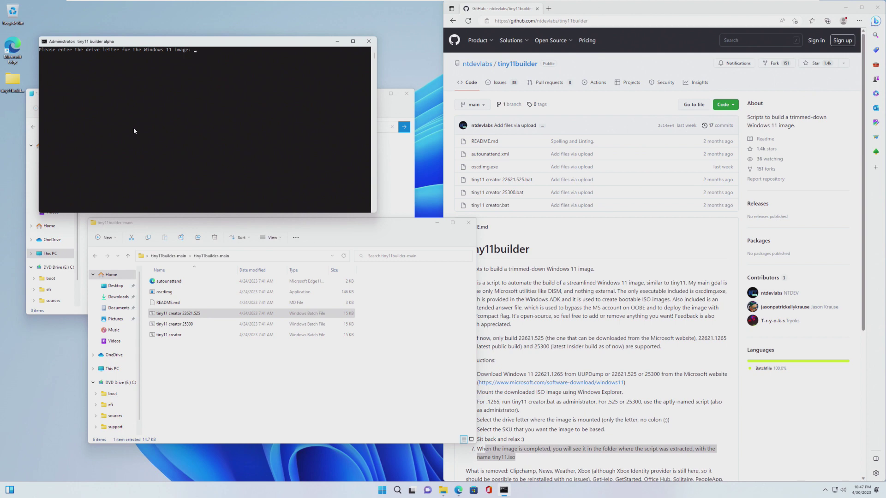
{"action": "type", "text": "E"}
{"action": "key", "text": "Return"}
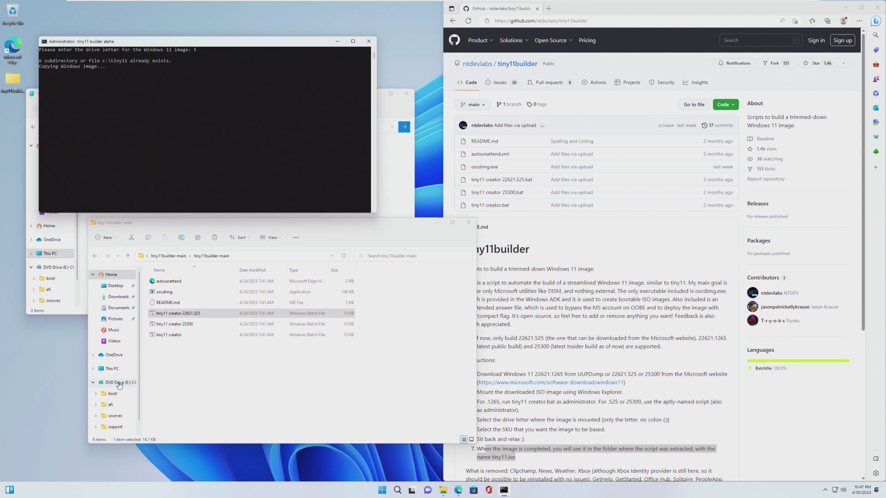
Open Local Disk (C:) > tiny11 to check the copied Windows files
{"action": "left_click", "coordinate": [114, 369]}
{"action": "double_click", "coordinate": [178, 344]}
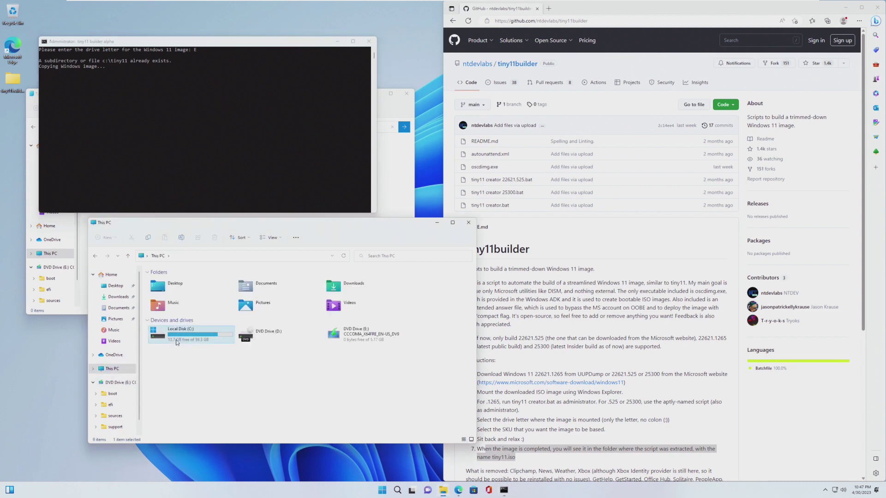
{"action": "double_click", "coordinate": [180, 323]}
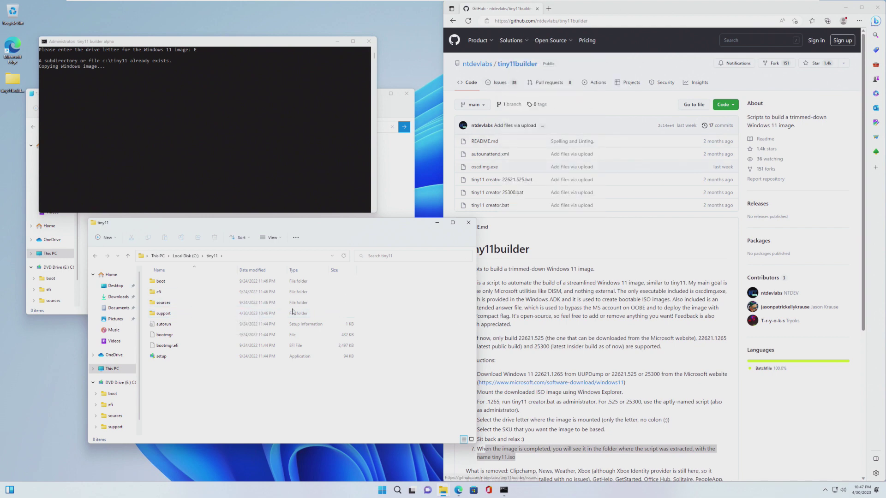
Reopen the tiny11builder-main folder from the desktop, then close that folder window
{"action": "left_click", "coordinate": [393, 190]}
{"action": "left_click", "coordinate": [360, 203]}
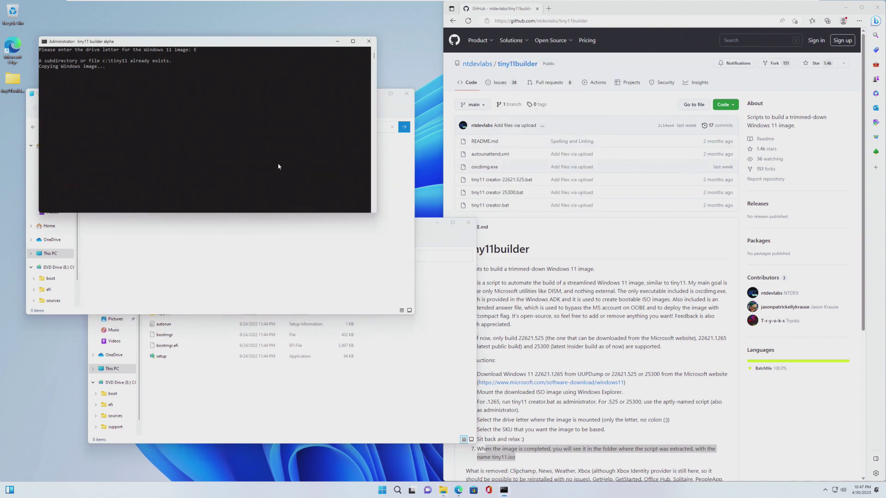
{"action": "left_click", "coordinate": [229, 408]}
{"action": "double_click", "coordinate": [12, 80]}
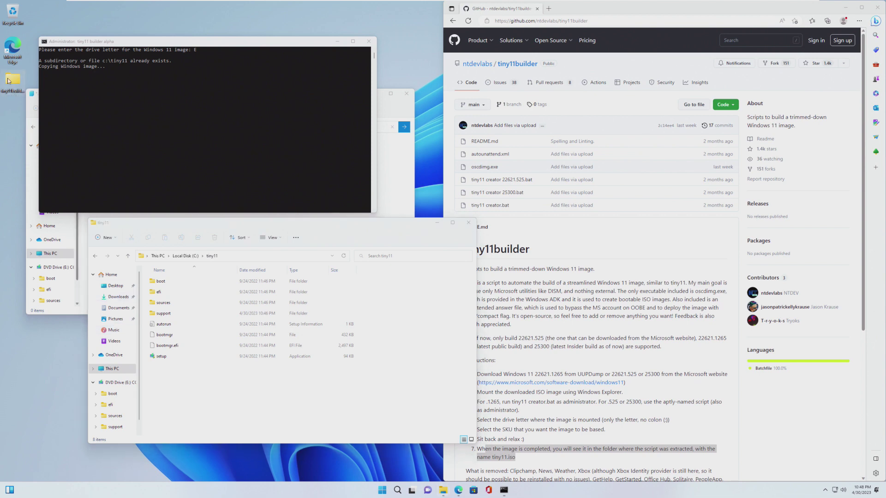
{"action": "double_click", "coordinate": [233, 296]}
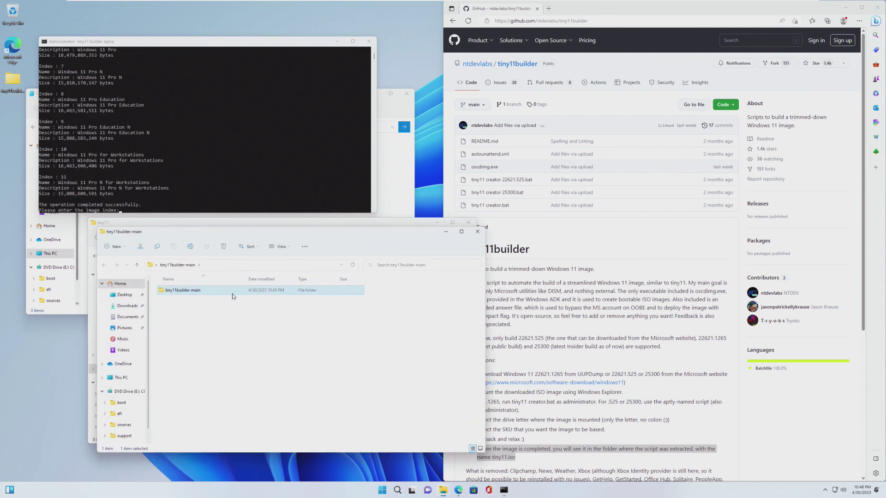
{"action": "scroll", "coordinate": [195, 129], "scroll_direction": "up", "scroll_amount": 5}
{"action": "scroll", "coordinate": [194, 130], "scroll_direction": "down", "scroll_amount": 5}
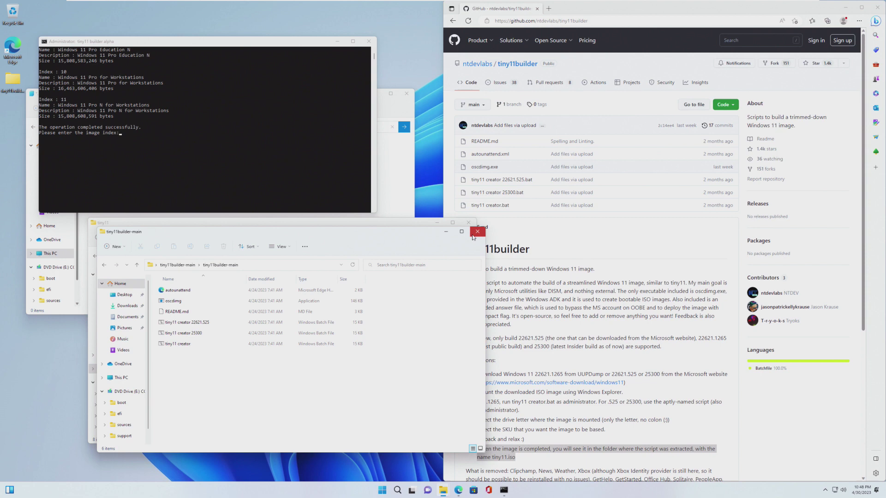
{"action": "left_click", "coordinate": [477, 231]}
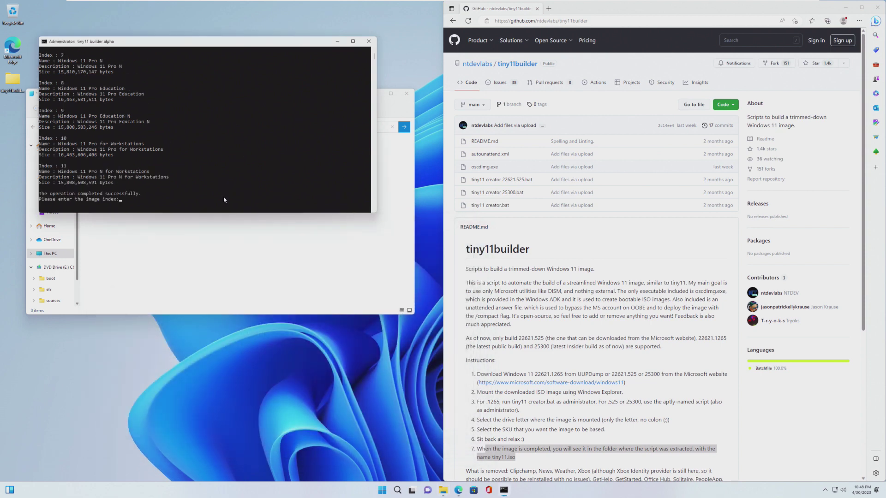
Enter image index 6 for Windows 11 Pro so the builder mounts the image
{"action": "scroll", "coordinate": [223, 199], "scroll_direction": "up", "scroll_amount": 3}
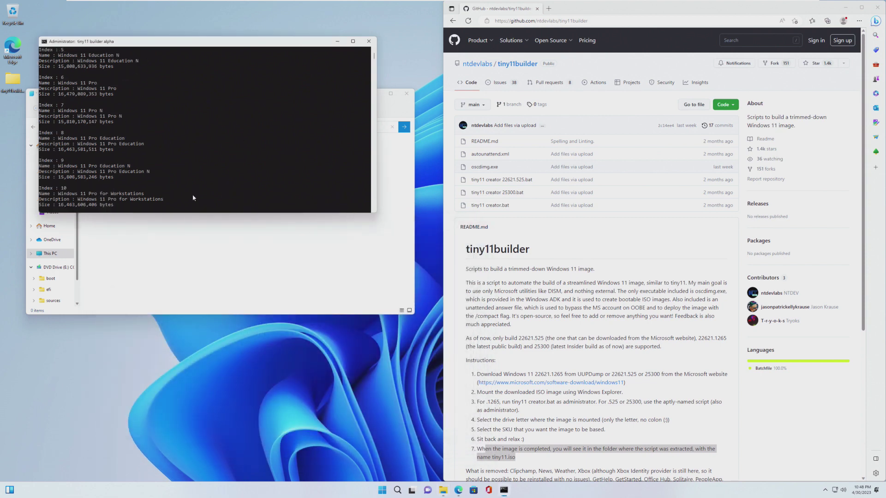
{"action": "type", "text": "E"}
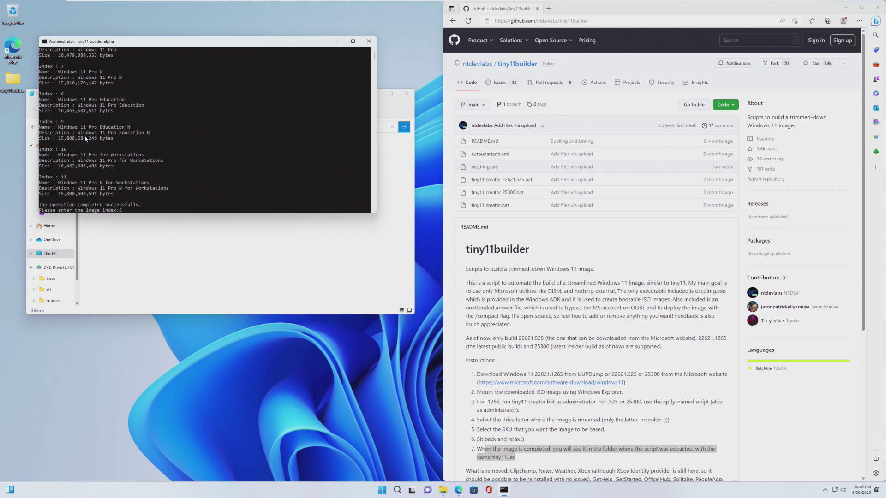
{"action": "key", "text": "Return"}
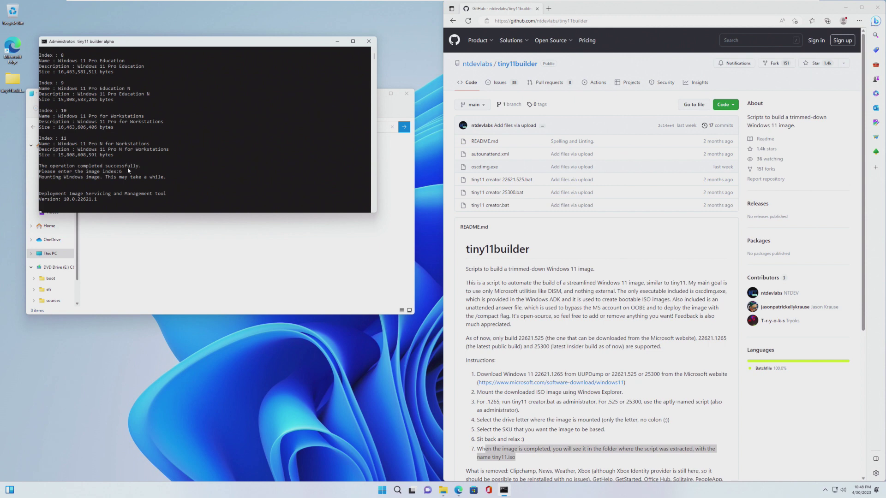
{"action": "left_click", "coordinate": [307, 293]}
{"action": "left_click", "coordinate": [197, 53]}
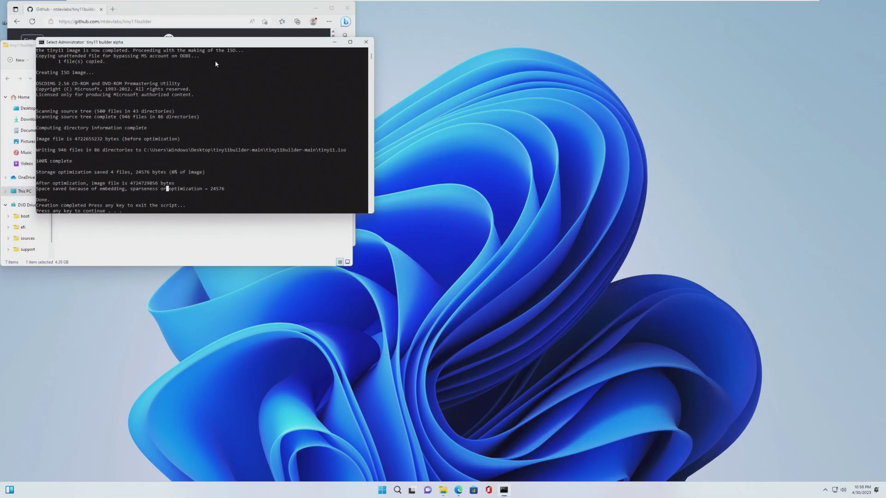
Exit the finished builder script and close the tiny11builder-main folder and GitHub windows
{"action": "key", "text": "Return"}
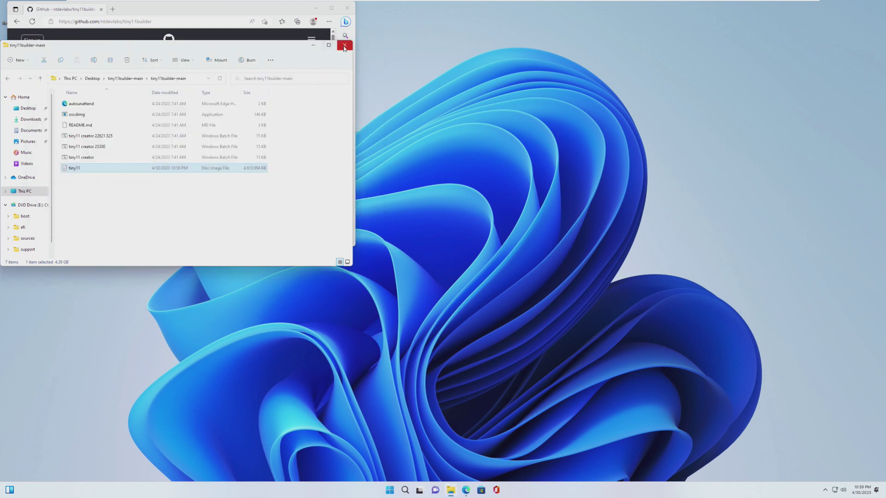
{"action": "left_click", "coordinate": [345, 46]}
{"action": "key", "text": "alt+F4"}
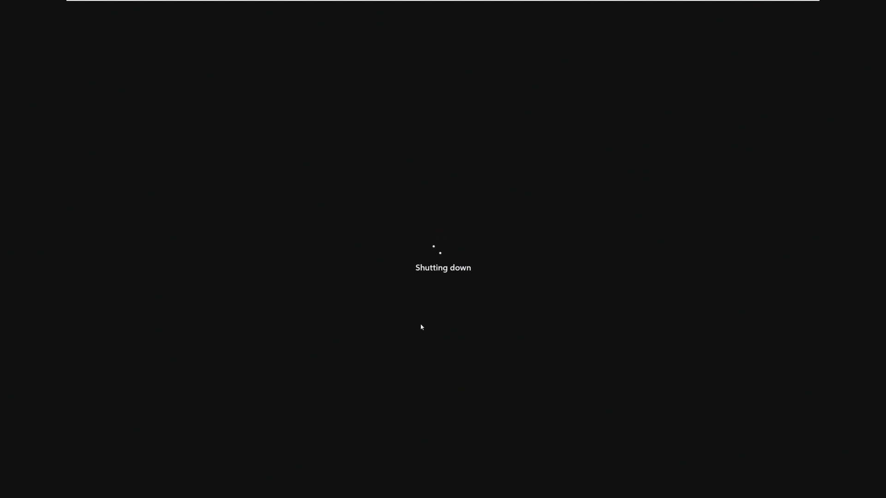
Point the VM's CD/DVD (SATA) drive at tiny11.iso and power on the virtual machine
{"action": "left_click", "coordinate": [129, 4]}
{"action": "mouse_move", "coordinate": [221, 21]}
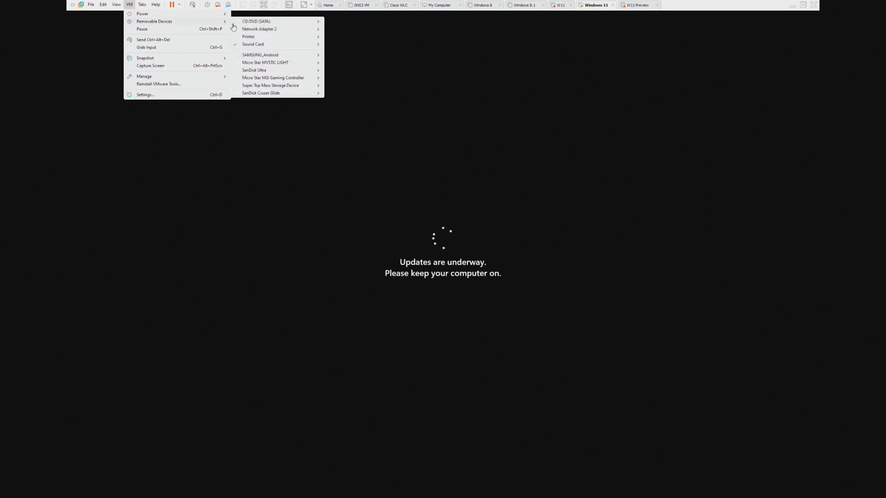
{"action": "mouse_move", "coordinate": [260, 29]}
{"action": "left_click", "coordinate": [350, 37]}
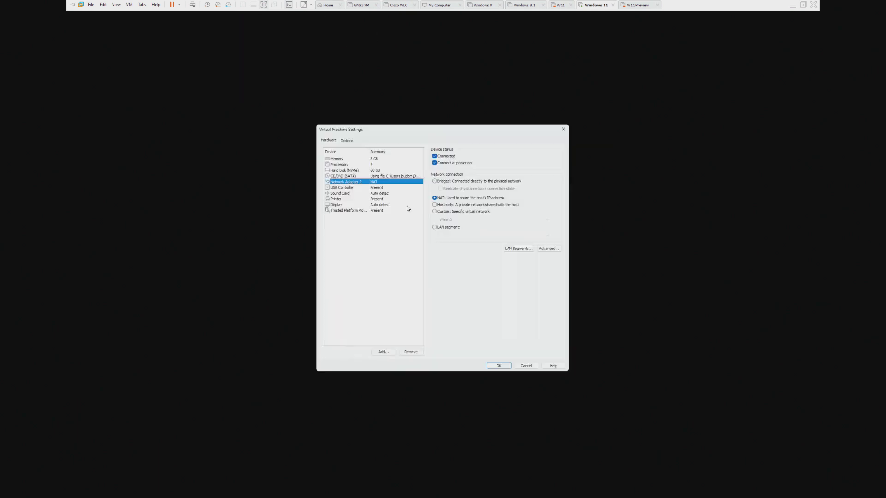
{"action": "left_click", "coordinate": [410, 175]}
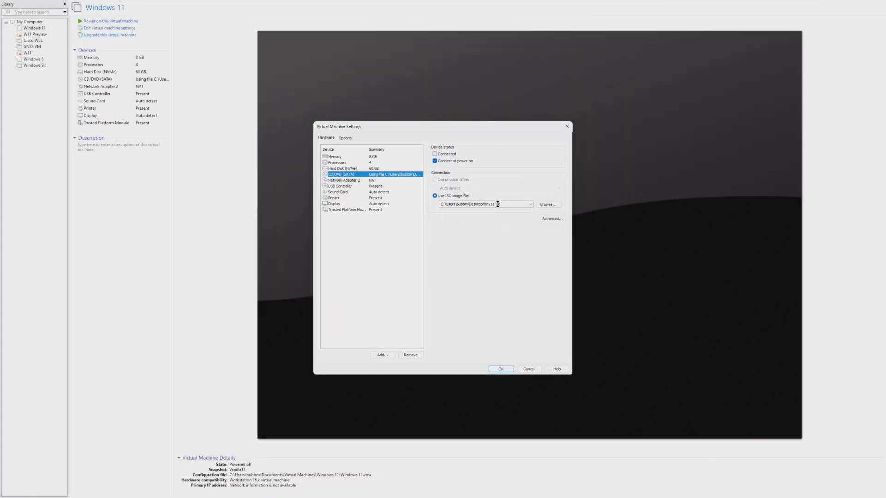
{"action": "left_click", "coordinate": [497, 204]}
{"action": "left_click", "coordinate": [500, 369]}
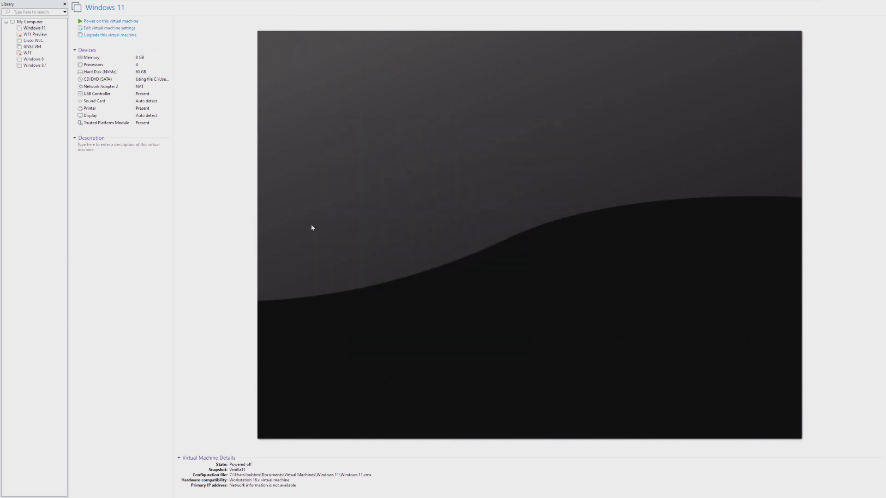
{"action": "double_click", "coordinate": [98, 79]}
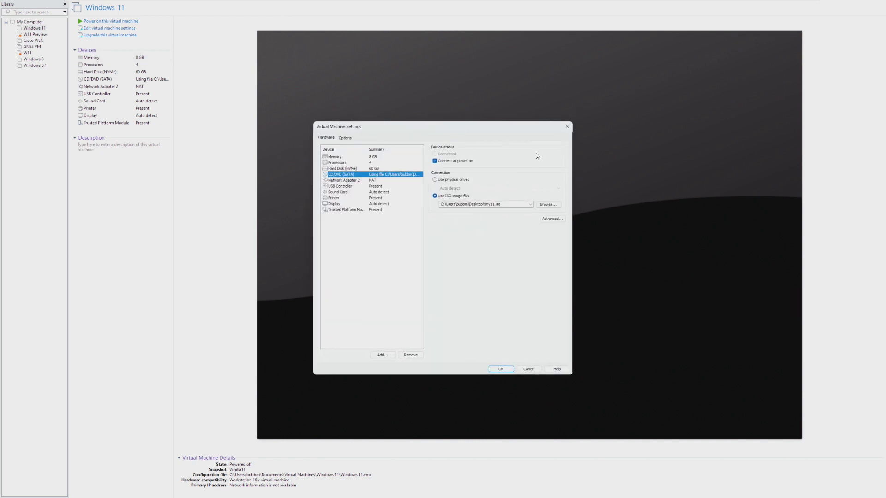
{"action": "left_click", "coordinate": [567, 127]}
{"action": "left_click", "coordinate": [138, 21]}
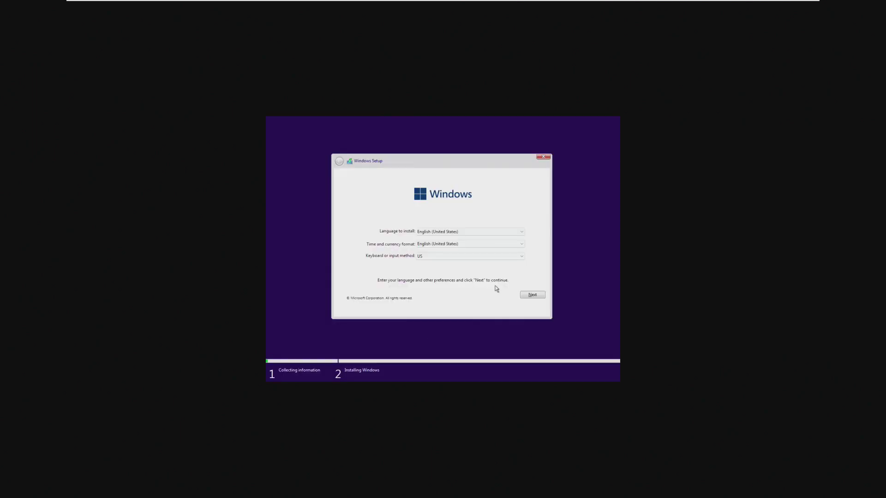
Delete the VM disk's old partition and start installing tiny11 on the freed drive
{"action": "left_click", "coordinate": [527, 297]}
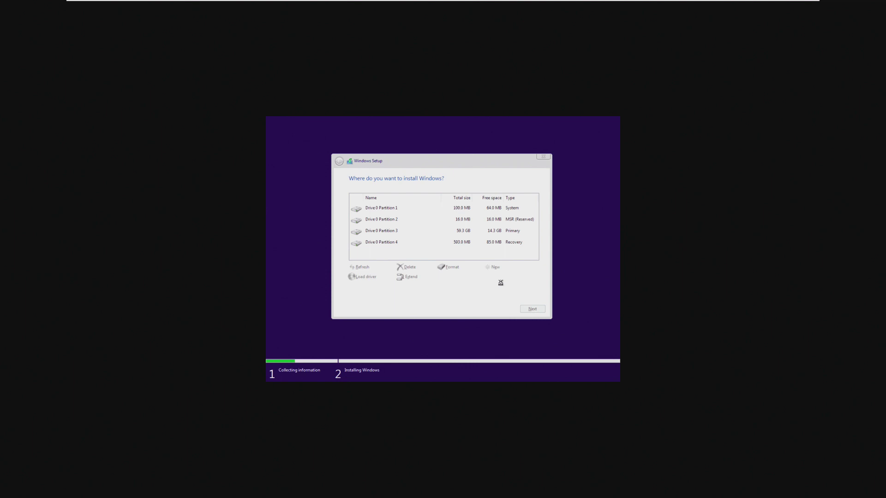
{"action": "left_click", "coordinate": [450, 268]}
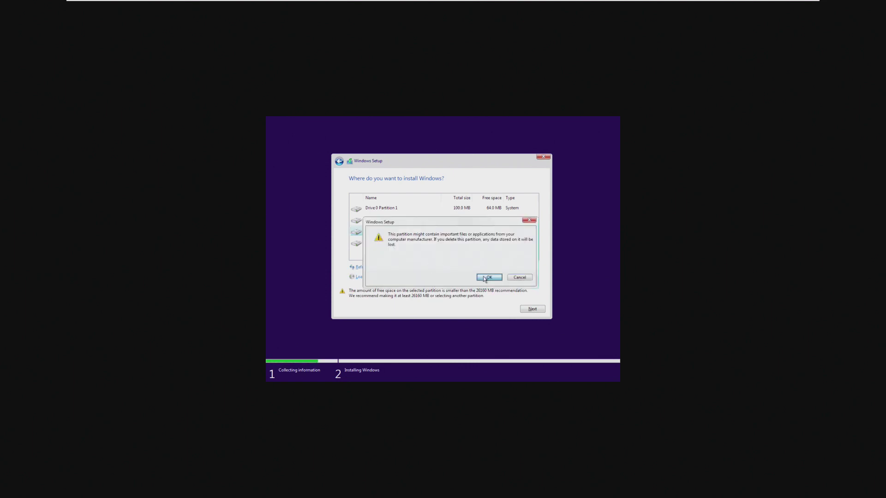
{"action": "left_click", "coordinate": [484, 278]}
{"action": "left_click", "coordinate": [461, 234]}
{"action": "left_click", "coordinate": [529, 308]}
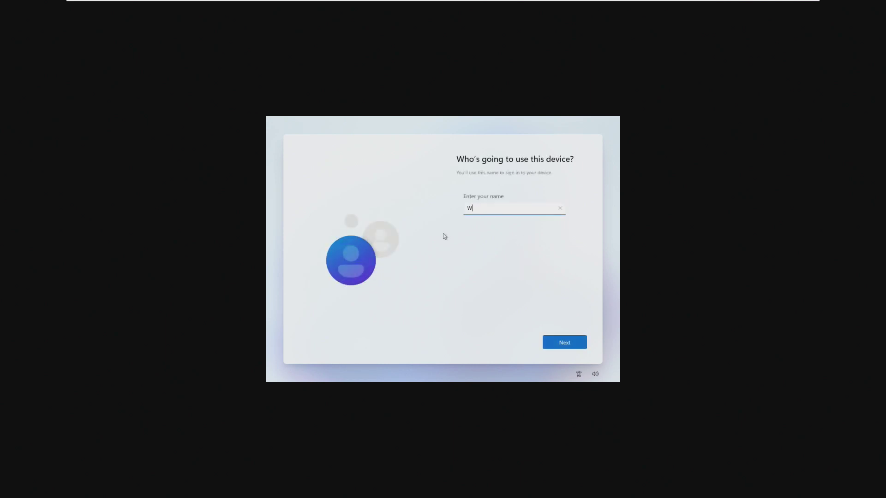
Create a local account with no password and accept the default privacy settings
{"action": "key", "text": "Return"}
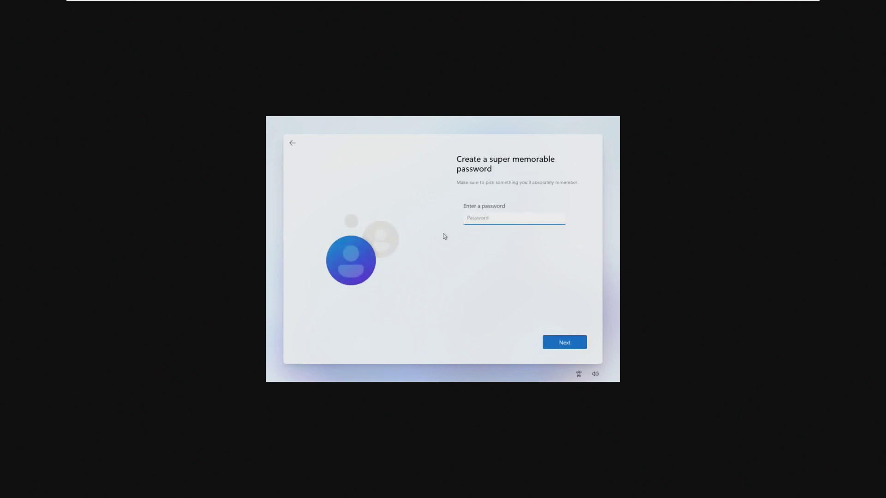
{"action": "key", "text": "Return"}
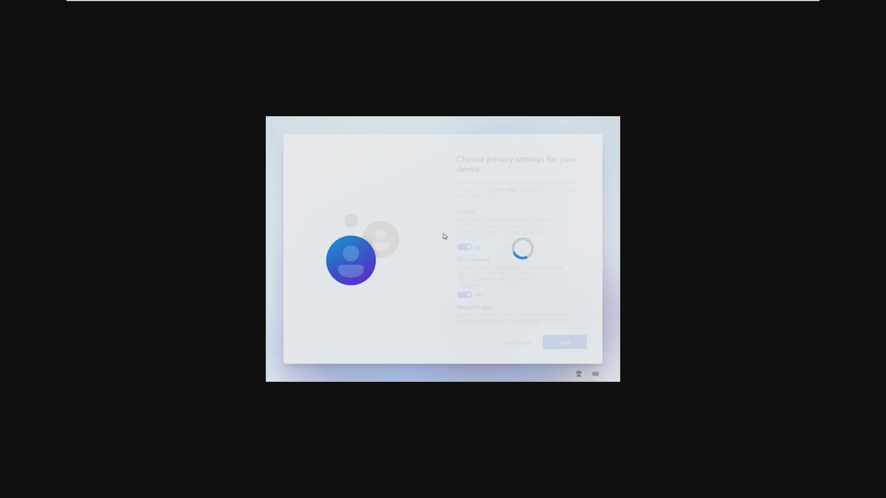
{"action": "left_click", "coordinate": [554, 342]}
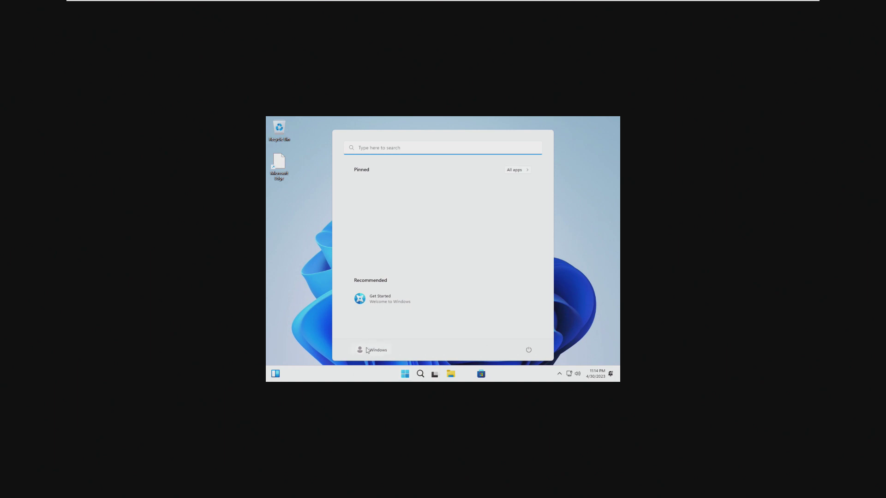
Browse This PC > Local Disk (C:) > Users in File Explorer, then close it
{"action": "left_click", "coordinate": [451, 374]}
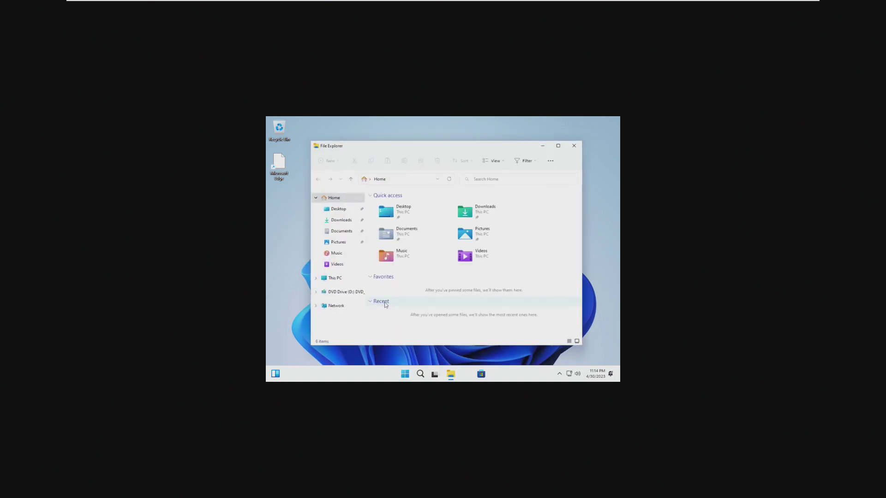
{"action": "left_click", "coordinate": [347, 281]}
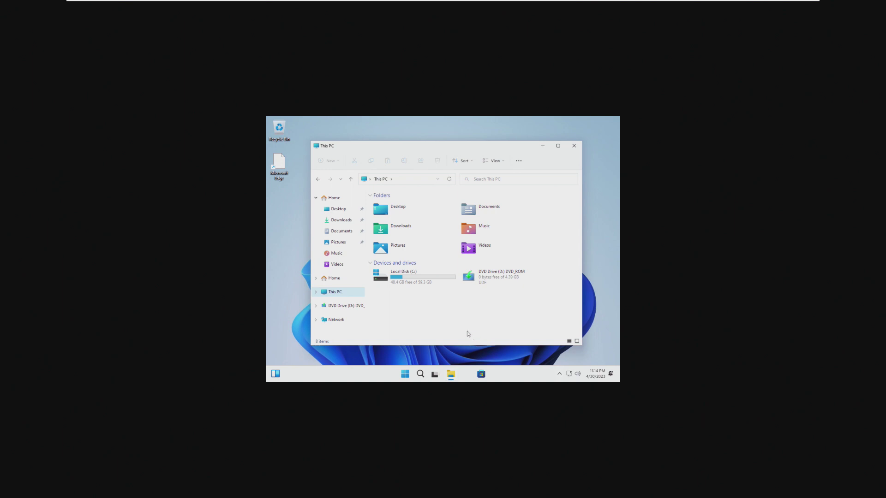
{"action": "double_click", "coordinate": [429, 283]}
{"action": "double_click", "coordinate": [419, 236]}
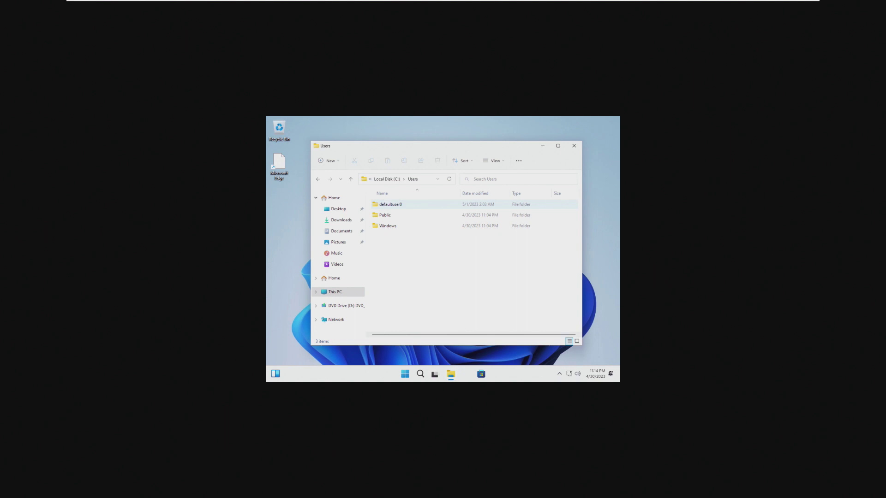
{"action": "left_click", "coordinate": [572, 146]}
Look through the Start menu's All apps list
{"action": "key", "text": "super"}
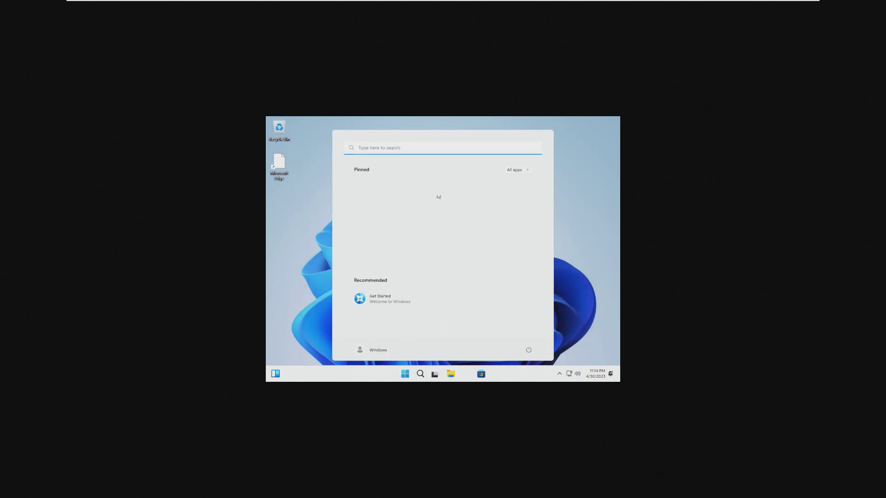
{"action": "left_click", "coordinate": [525, 174]}
{"action": "scroll", "coordinate": [452, 214], "scroll_direction": "down", "scroll_amount": 10}
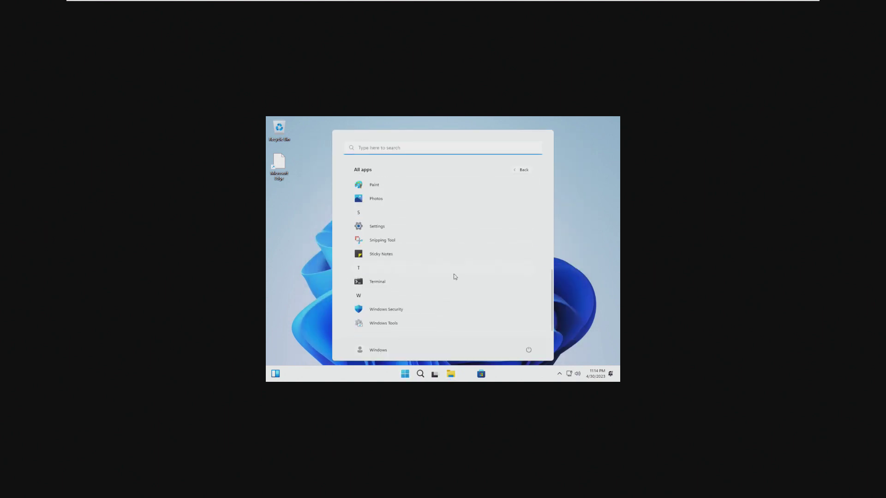
{"action": "scroll", "coordinate": [455, 290], "scroll_direction": "up", "scroll_amount": 10}
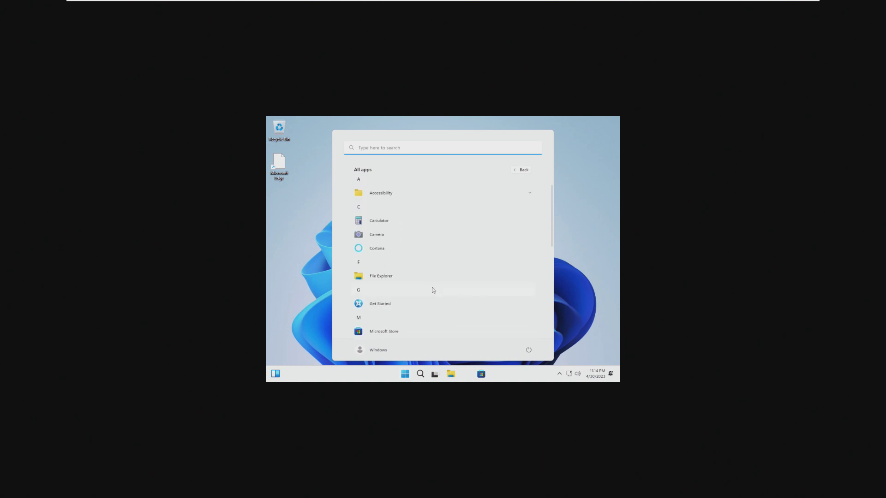
{"action": "scroll", "coordinate": [429, 276], "scroll_direction": "down", "scroll_amount": 10}
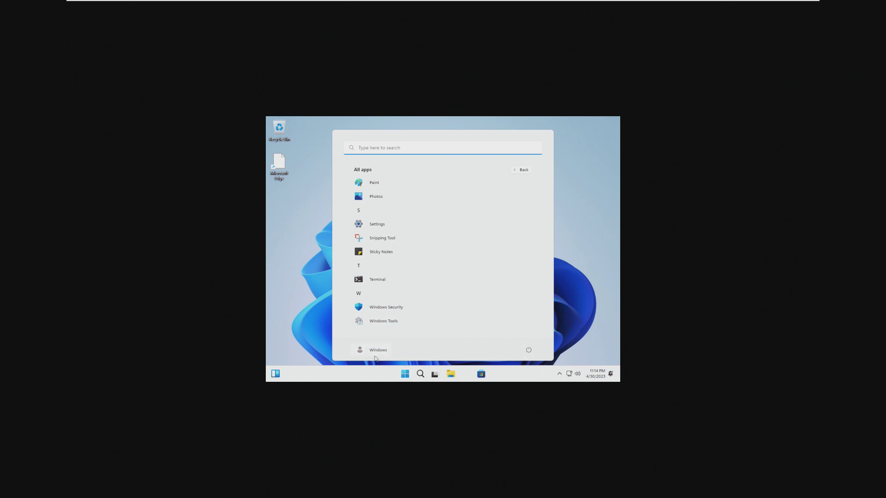
Try searching 'wi', close search, and open the Start button's quick-link menu
{"action": "left_click", "coordinate": [419, 374]}
{"action": "type", "text": "wi"}
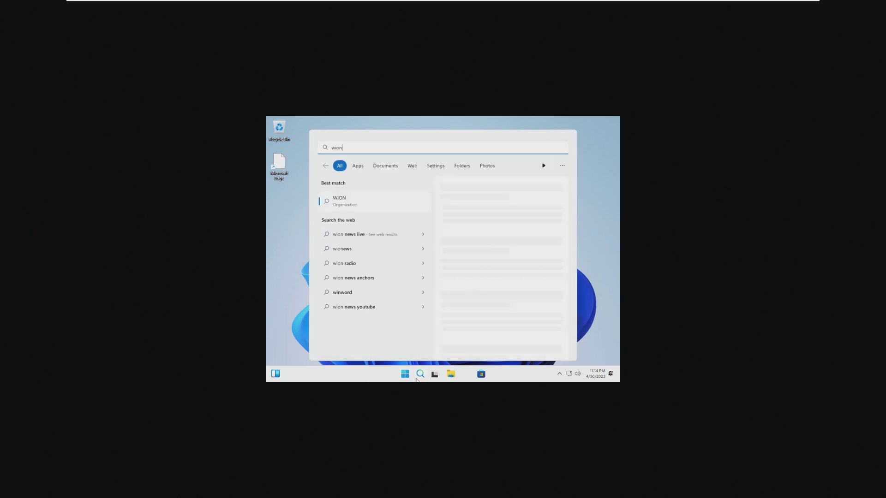
{"action": "left_click", "coordinate": [418, 376]}
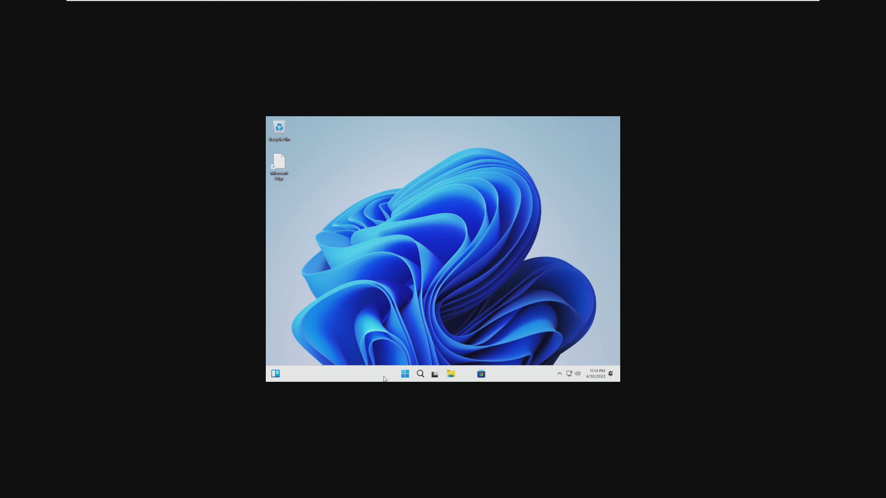
{"action": "right_click", "coordinate": [384, 379]}
{"action": "right_click", "coordinate": [405, 374]}
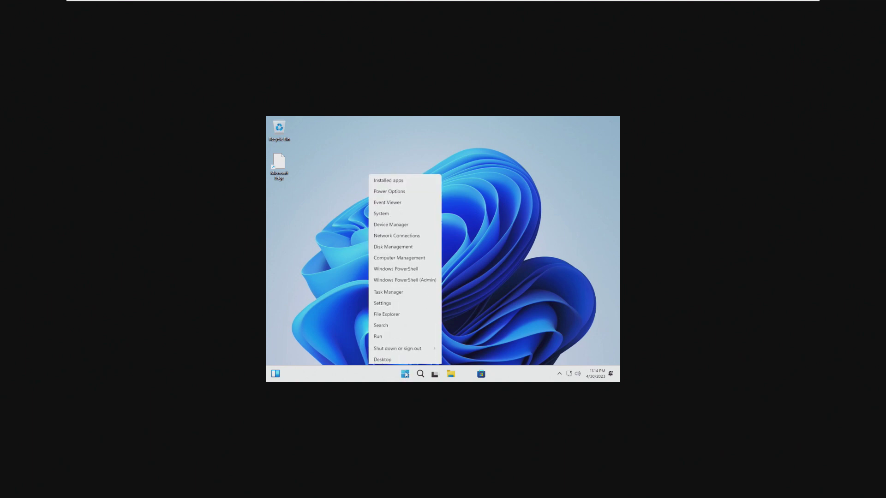